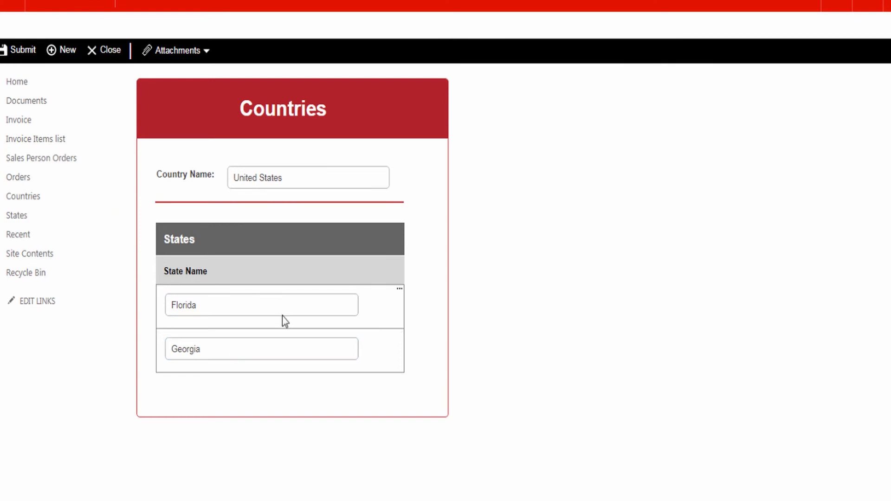
Add a third row to the States repeater and enter North Carolina State as its state name
click(399, 332)
click(417, 343)
click(234, 394)
text(North Carolina)
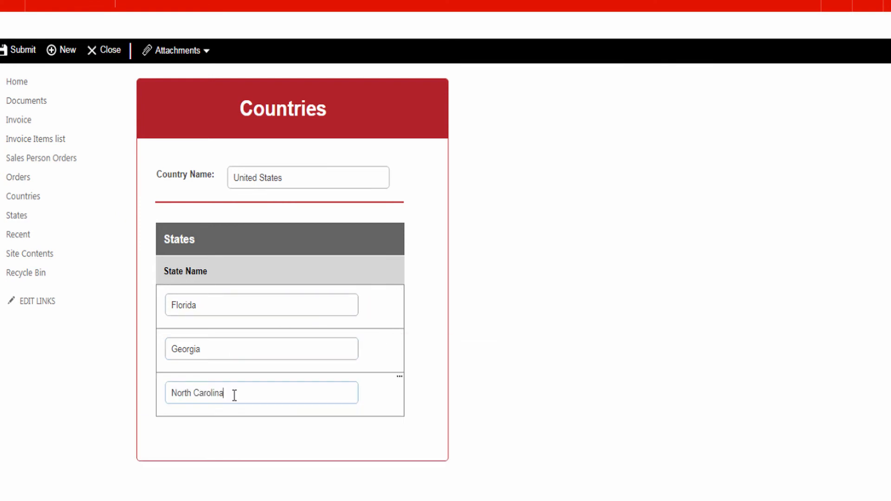
text( State)
Delete the Georgia row from the States repeater
click(399, 337)
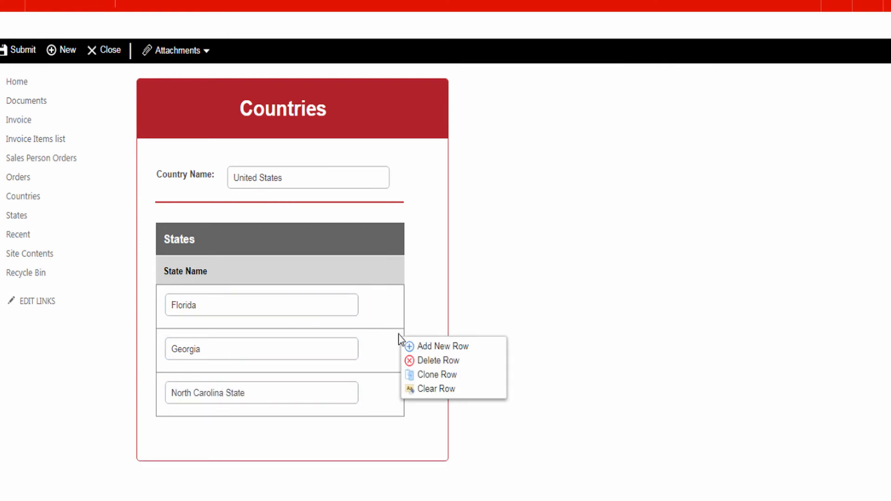
click(418, 360)
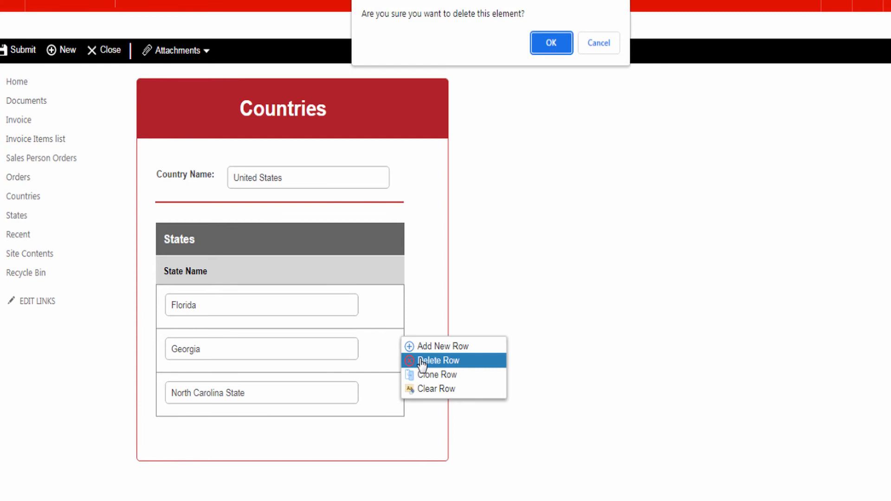
click(550, 43)
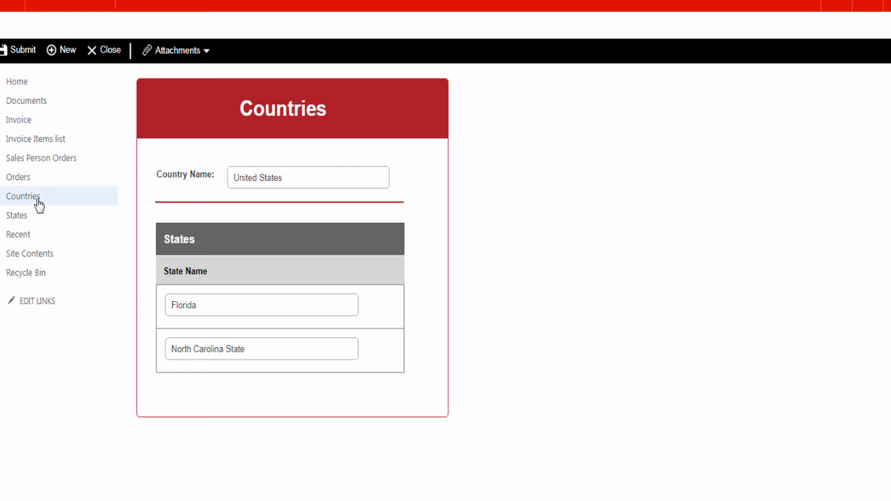
Check the Countries list and the States list for existing items
click(64, 203)
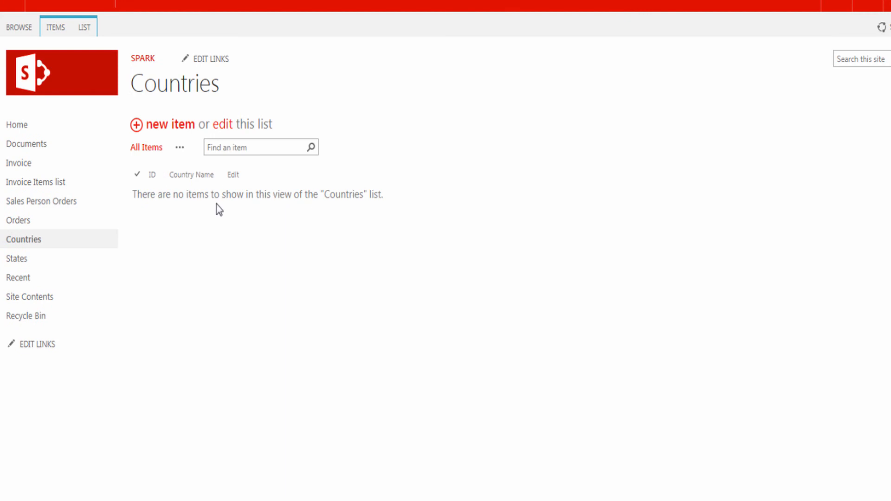
click(23, 259)
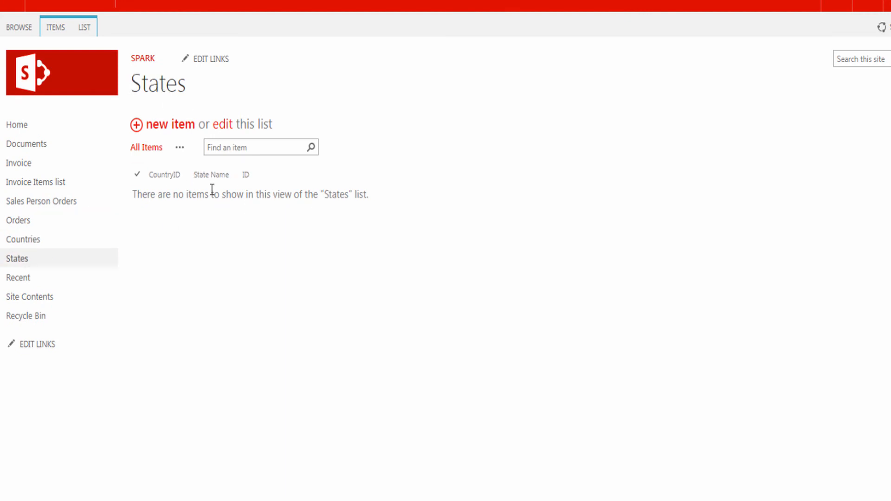
Return to the Countries list and open its form in the SPARK Forms Builder
click(24, 240)
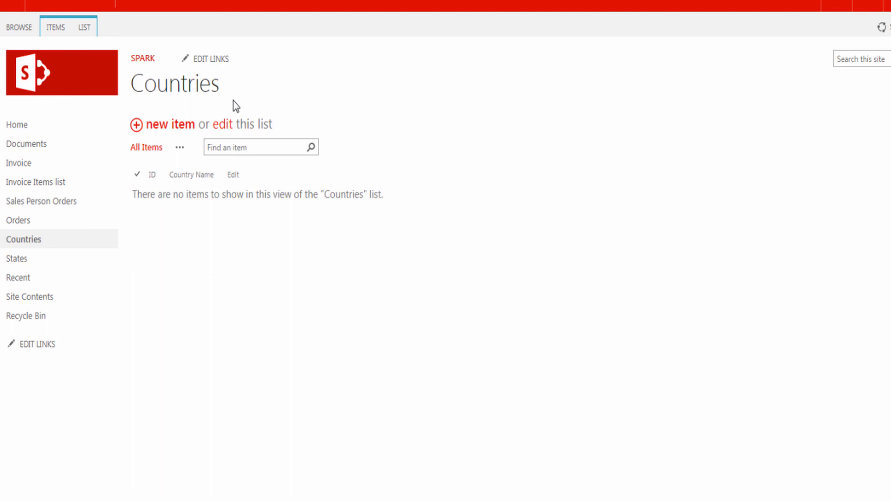
click(84, 29)
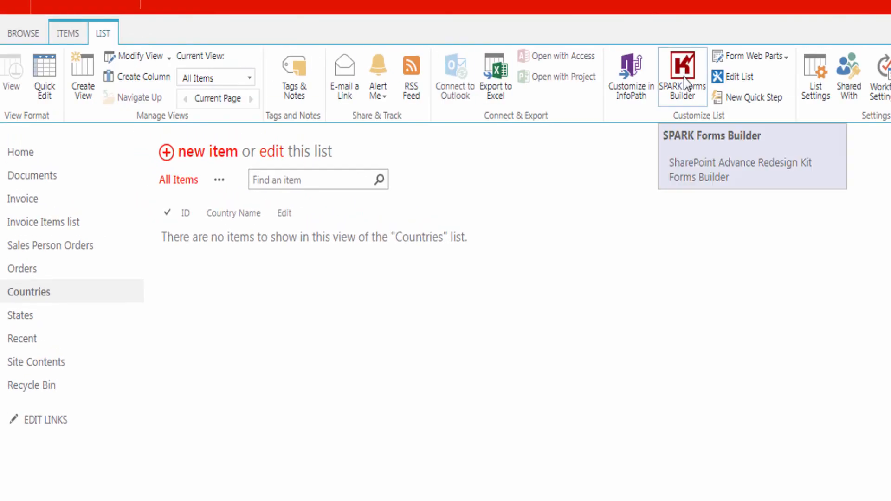
click(685, 82)
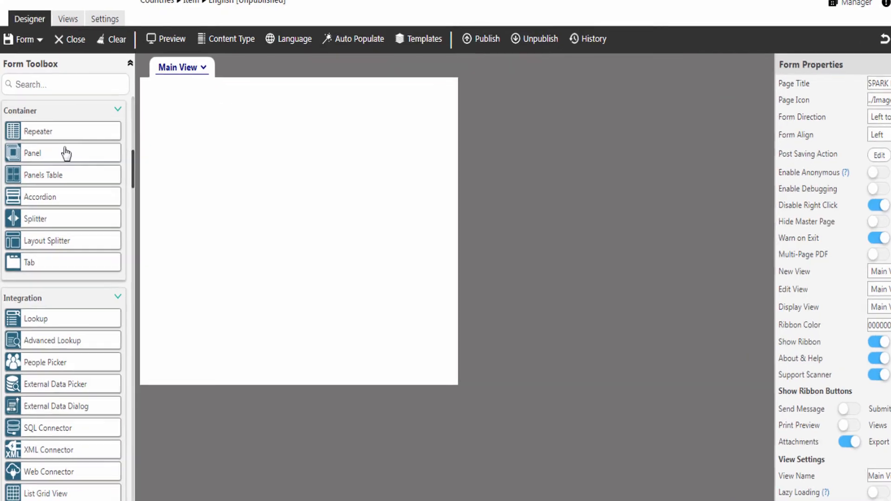
Add a panel with a red header to the blank form and place a Countries title label in the header
drag(42, 164, 266, 132)
drag(158, 157, 157, 95)
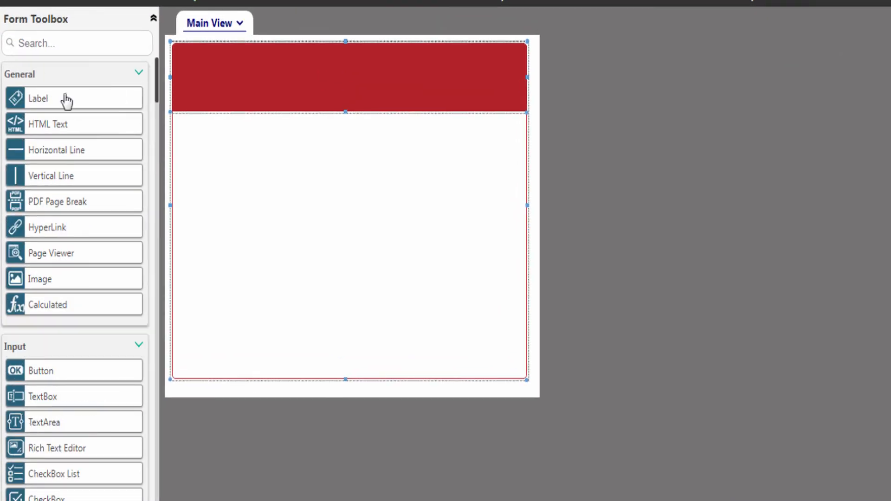
drag(63, 99, 344, 78)
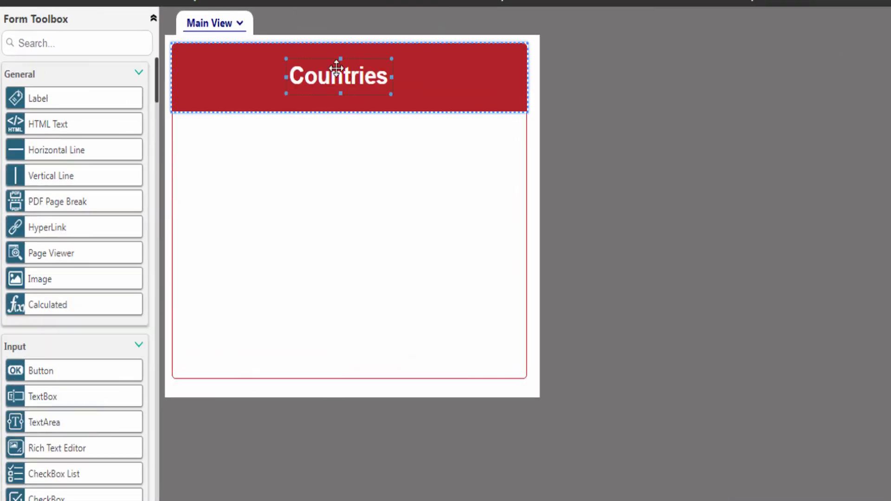
click(343, 84)
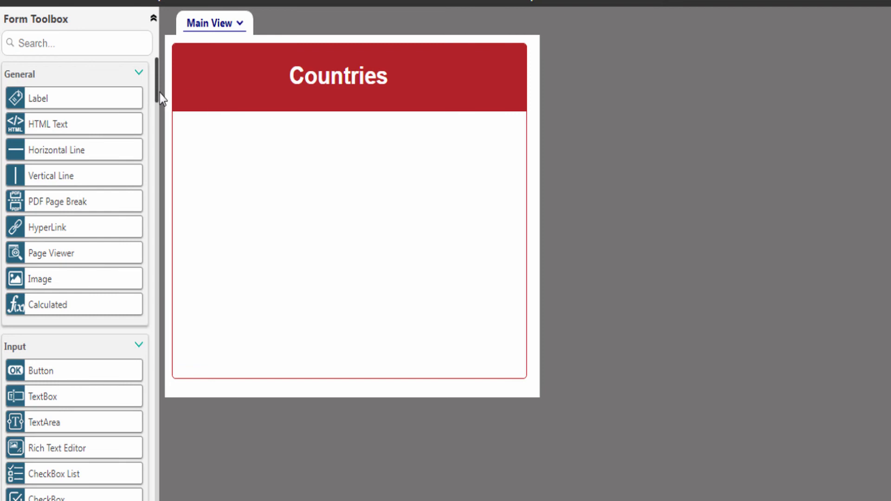
Add the Country Name list column to the panel and place a red horizontal line beneath it
drag(158, 93, 158, 218)
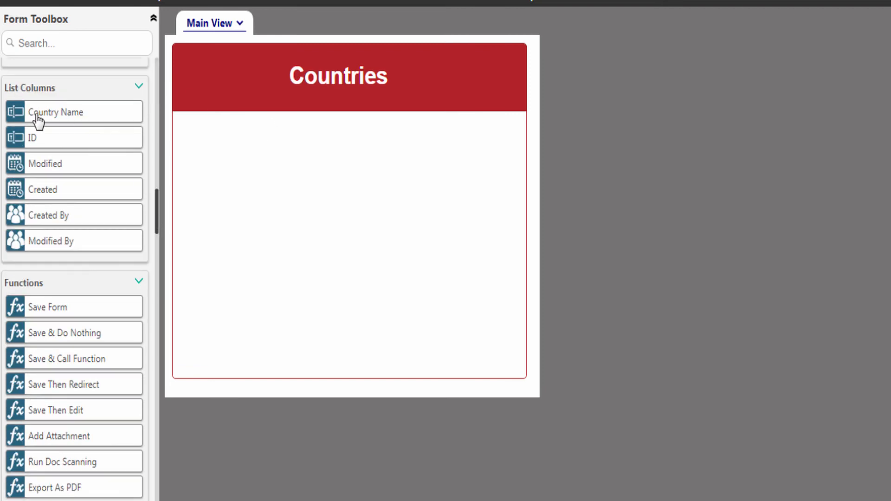
drag(36, 116, 359, 155)
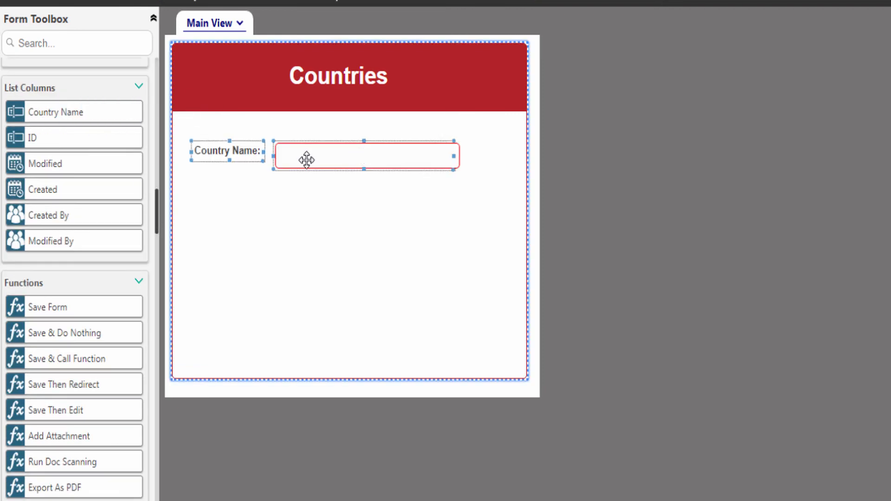
drag(45, 155, 344, 183)
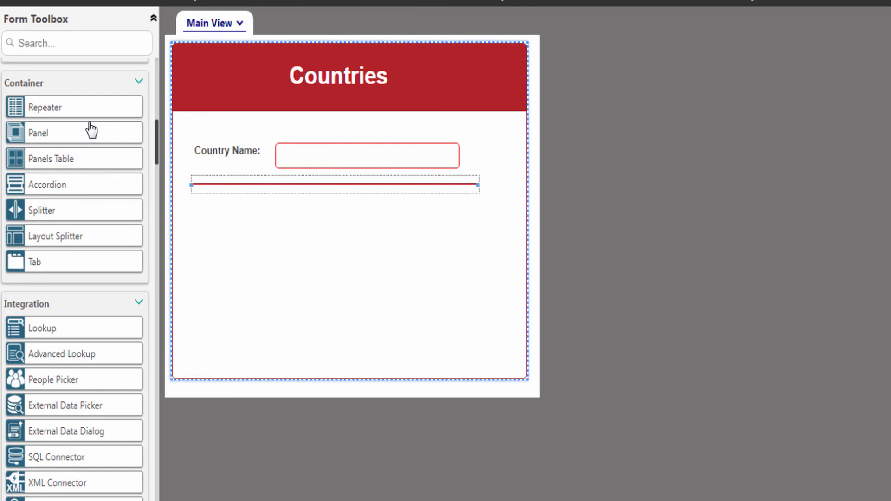
Add a States repeater with a State Name column below the line and place a text box in its row
drag(35, 112, 329, 299)
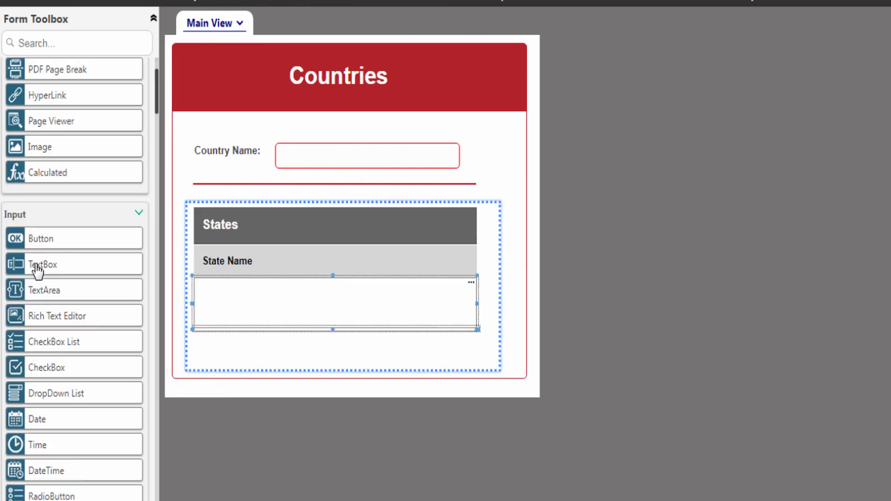
drag(38, 270, 305, 300)
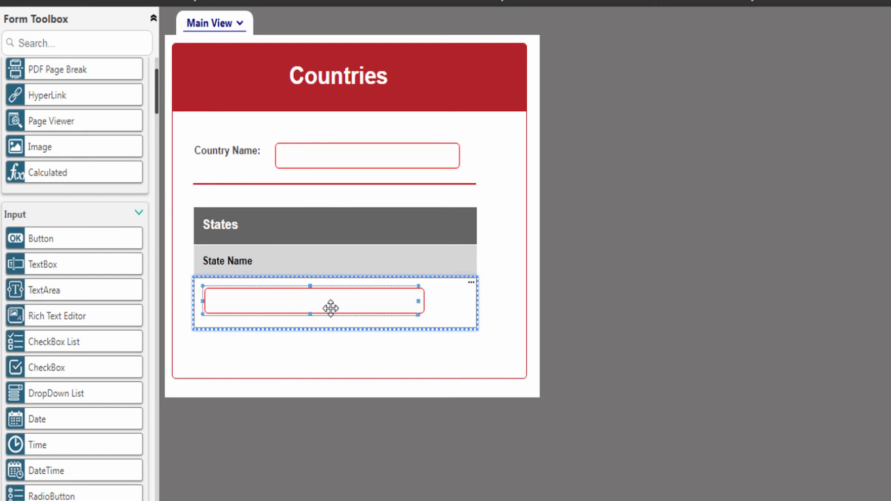
Set the repeater's ID to StatesRepeater and map its data source to a list
click(459, 321)
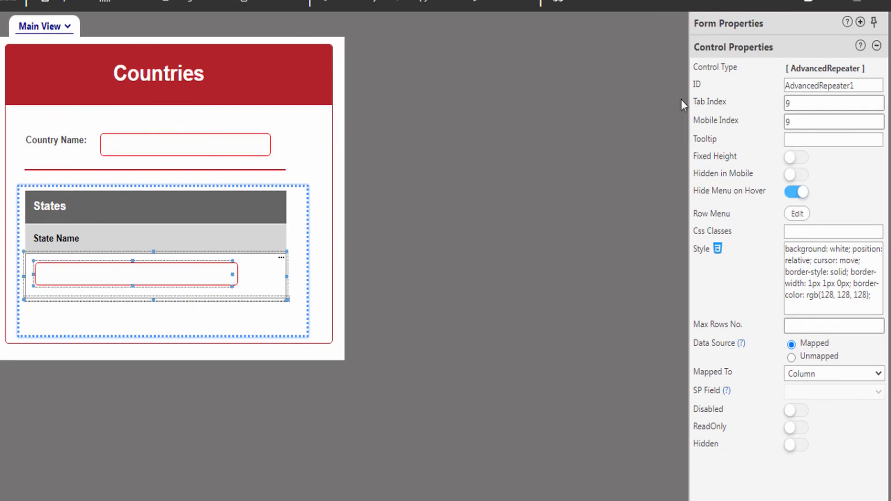
double_click(817, 85)
text(StatesRepeater)
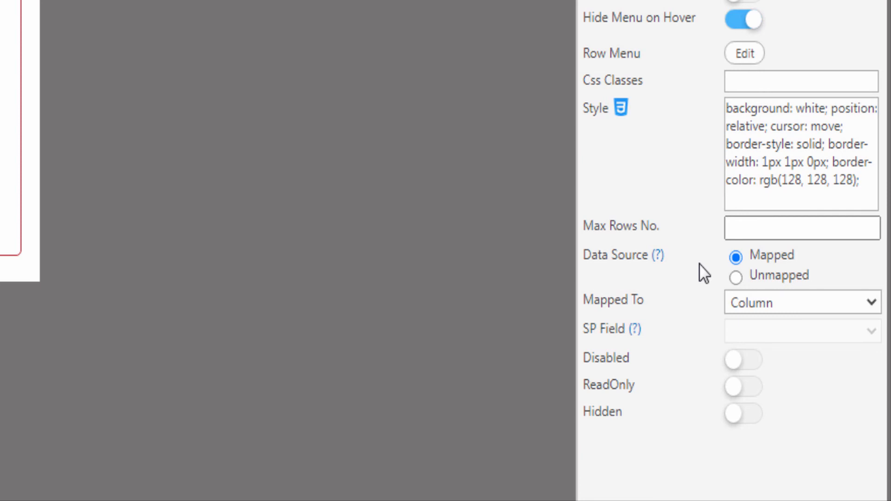
click(755, 303)
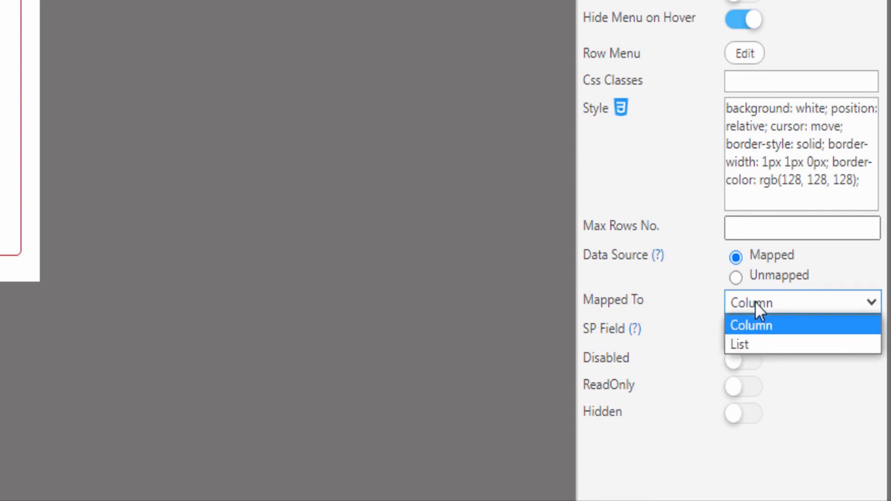
click(756, 343)
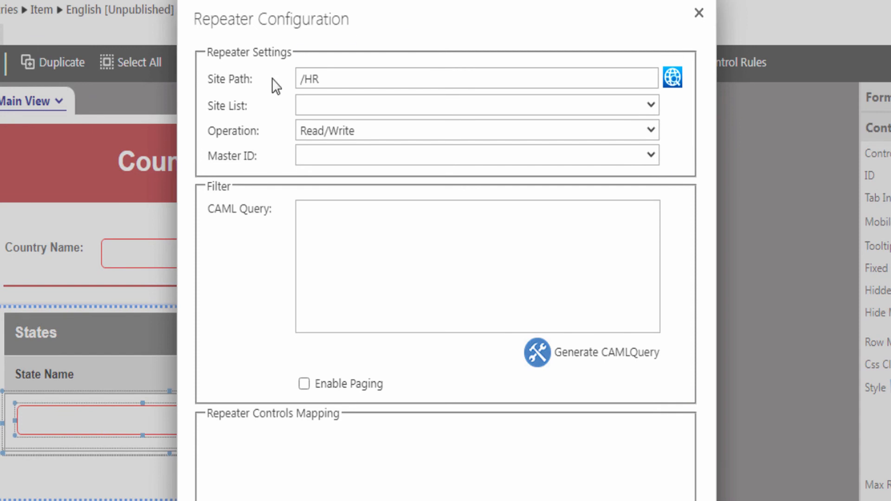
Configure the repeater to use the States site list with the Read/Write operation and CountryID as Master ID
click(327, 109)
scroll(629, 170, down, 15)
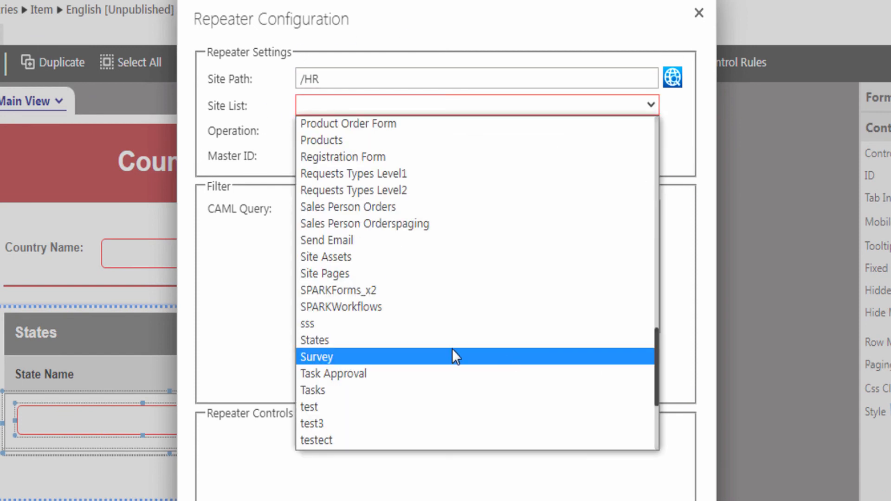
click(332, 341)
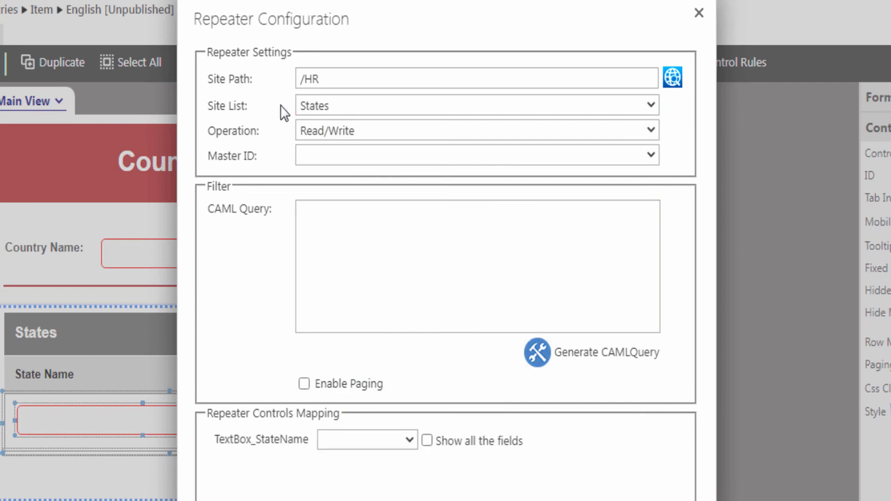
click(332, 135)
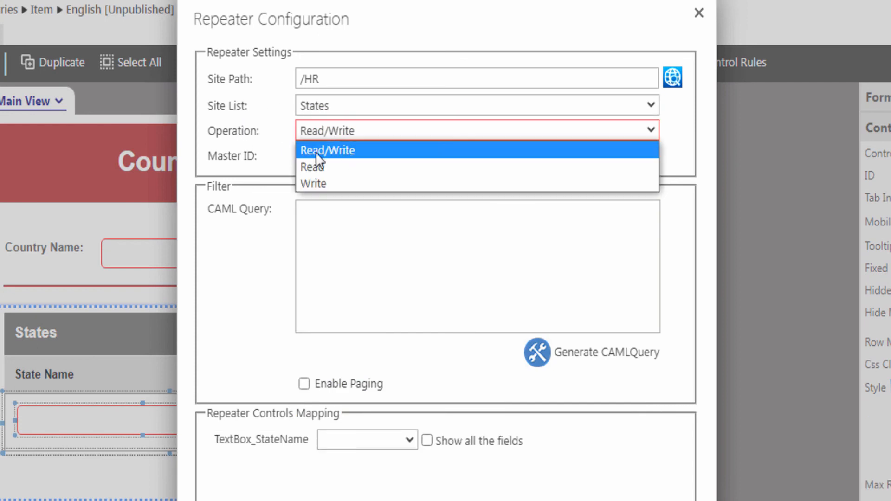
click(347, 151)
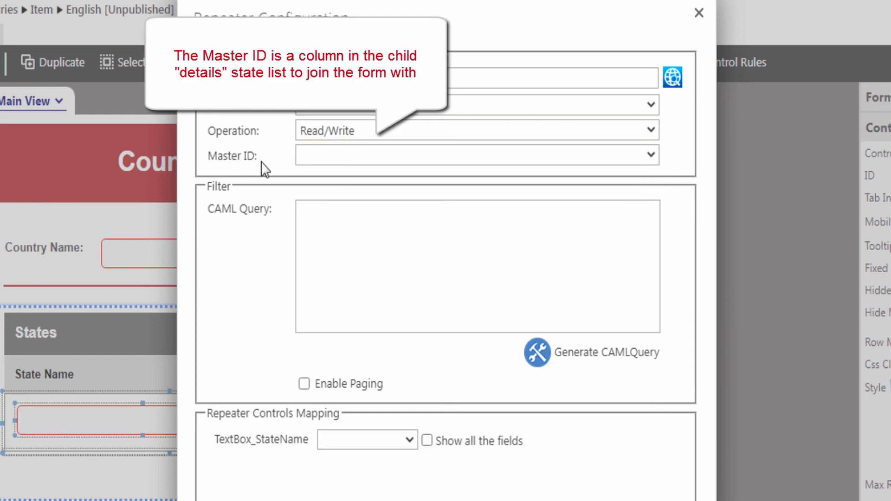
click(315, 156)
click(318, 208)
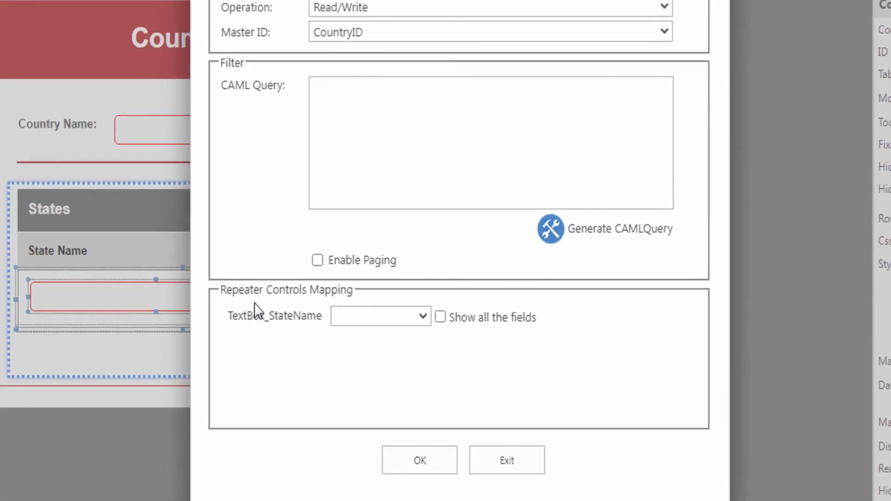
Map the TextBox_StateName control to the StateName field and apply the repeater configuration
click(352, 315)
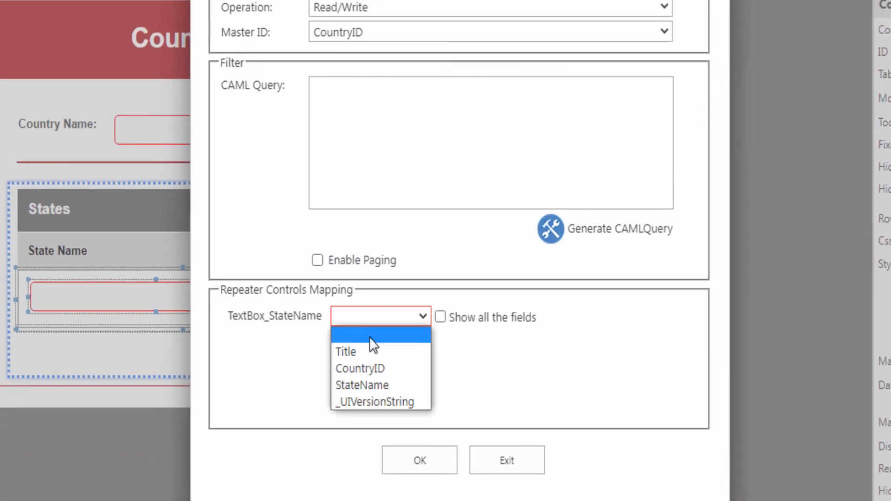
click(369, 383)
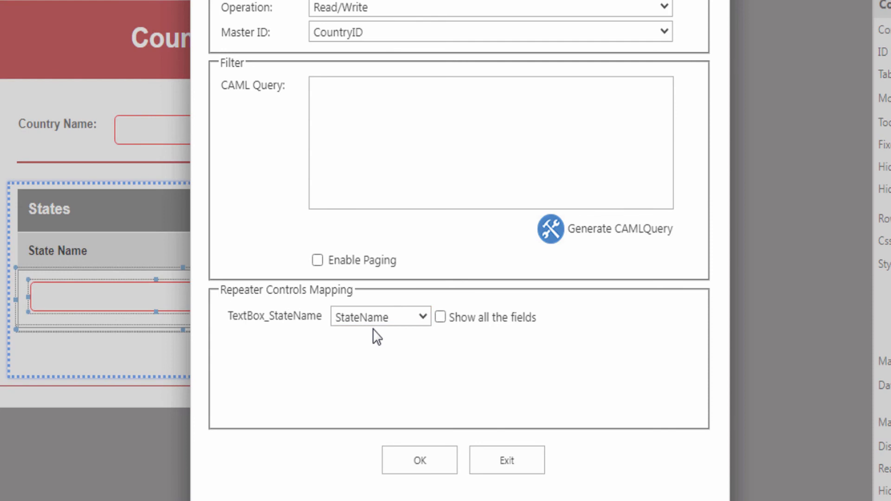
click(419, 461)
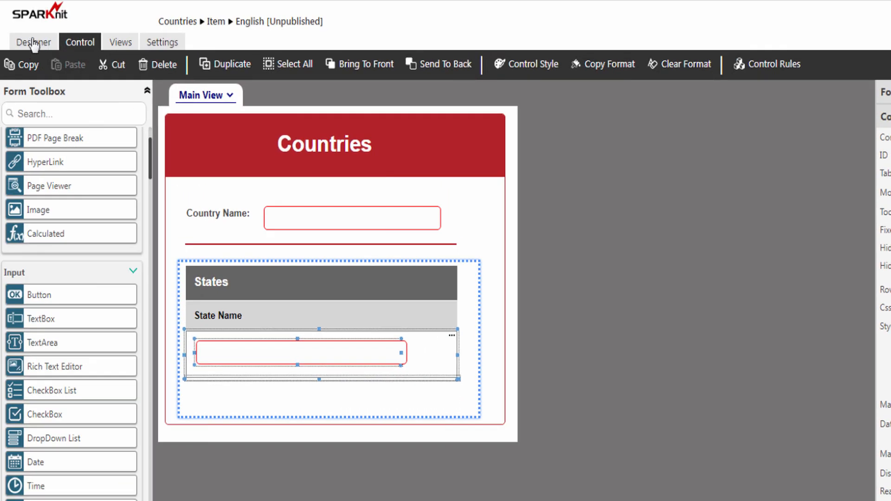
Publish the Countries form on the Item content type
click(33, 42)
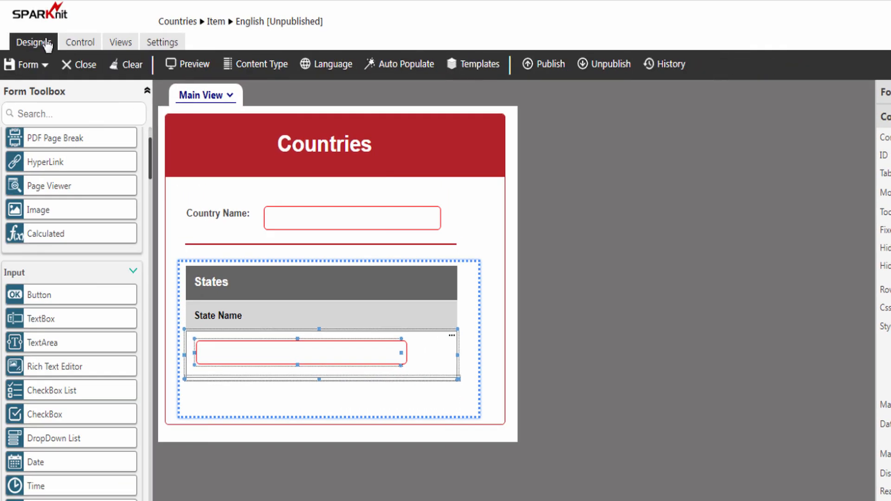
click(549, 64)
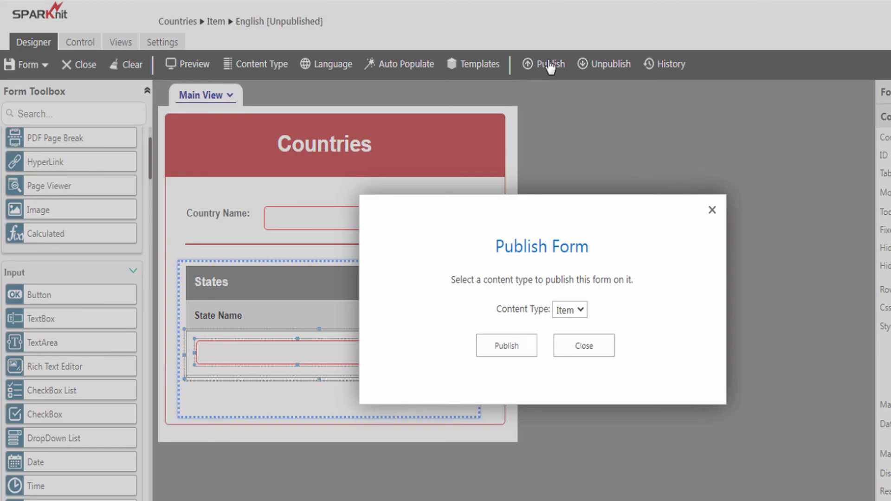
click(506, 347)
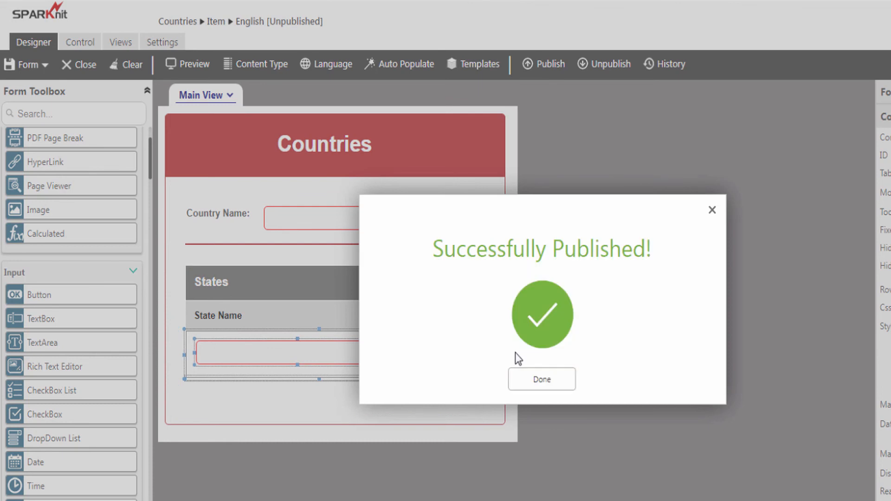
click(544, 377)
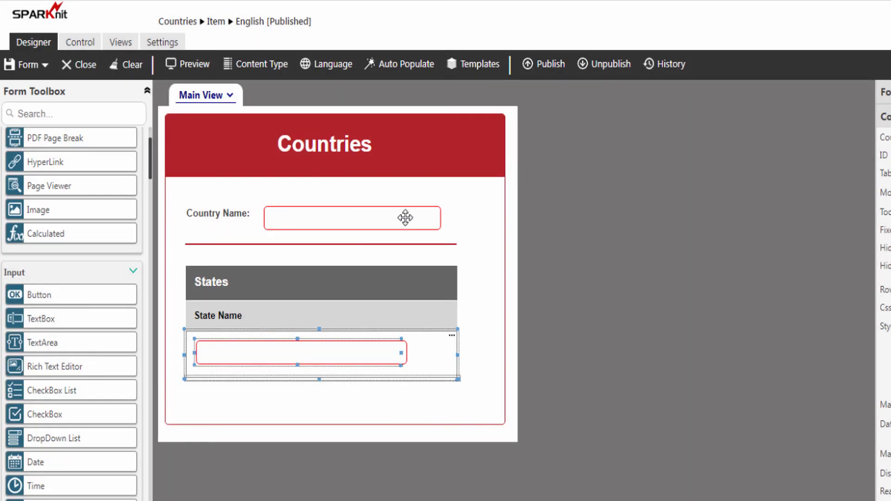
Return to the Countries list and open the published form for a new item
click(185, 23)
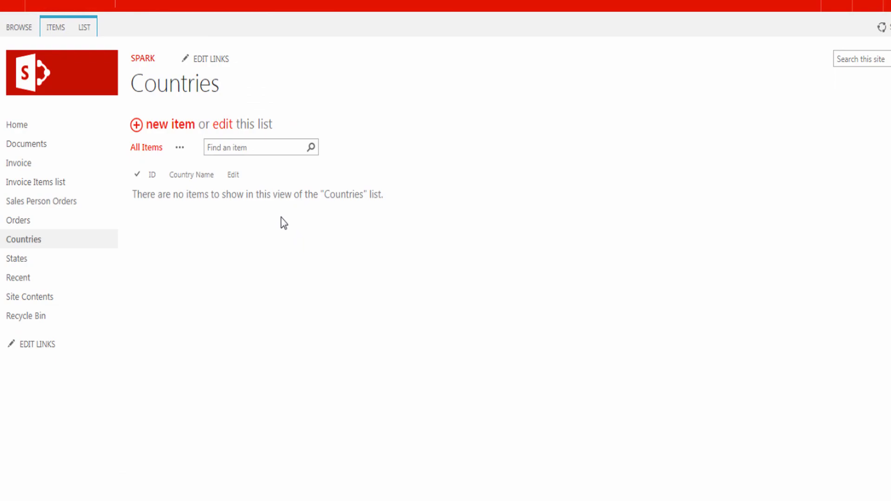
click(168, 130)
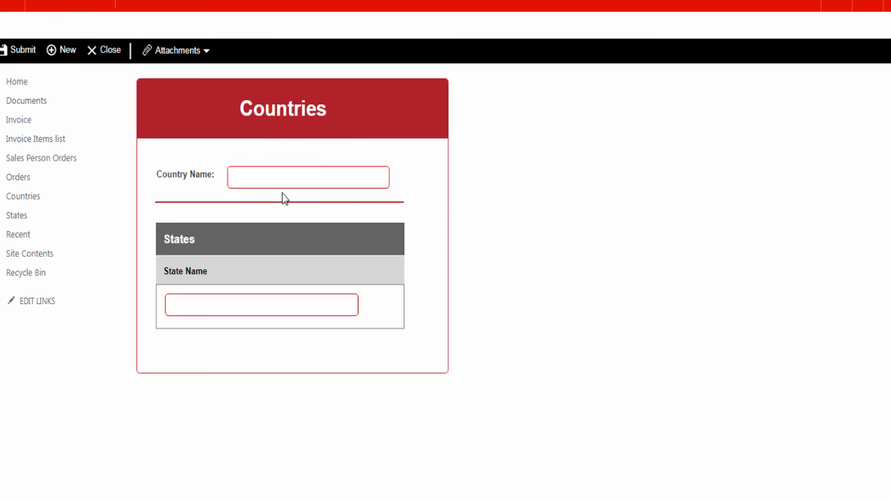
Enter United States as the country name and Florida as the first state name
click(263, 179)
text(United States)
click(179, 305)
text(Florida)
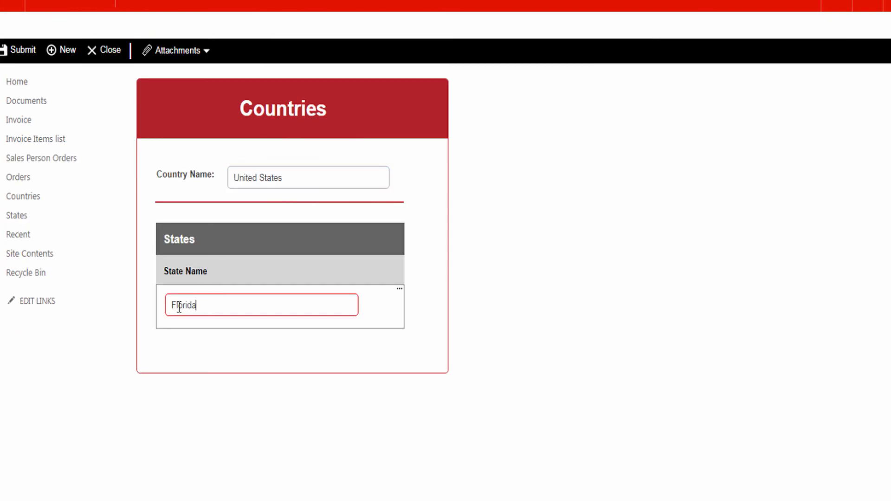
Add two more rows to the States repeater with the state names Georgia and North Carolina
click(399, 289)
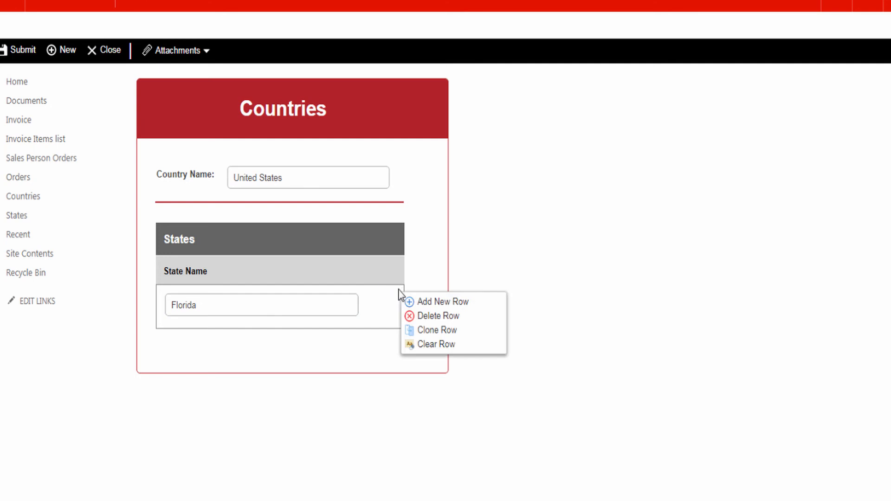
click(420, 302)
click(204, 348)
text(Georgia)
click(400, 333)
click(420, 344)
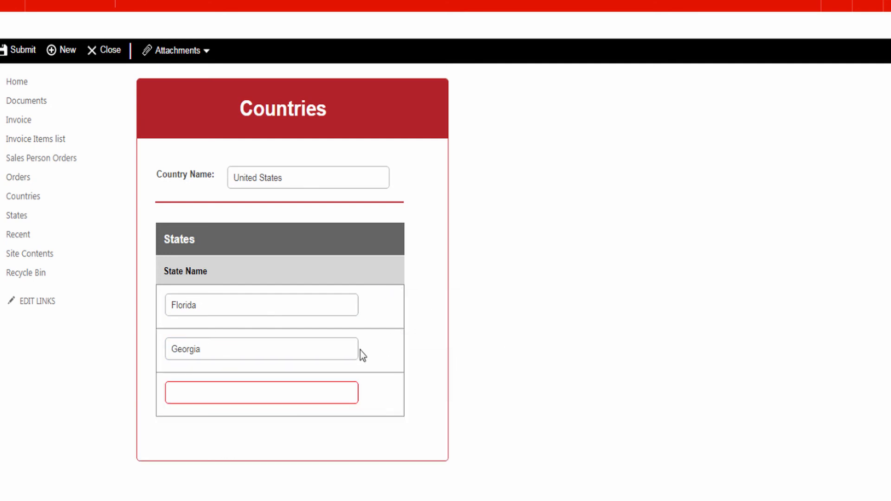
click(192, 393)
text(North Carolina)
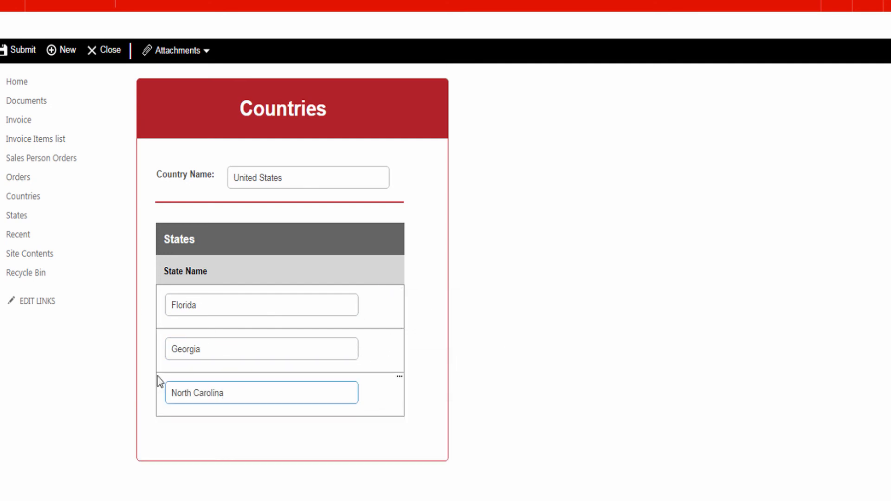
Submit the new country item and open the States list to check the saved rows
click(18, 52)
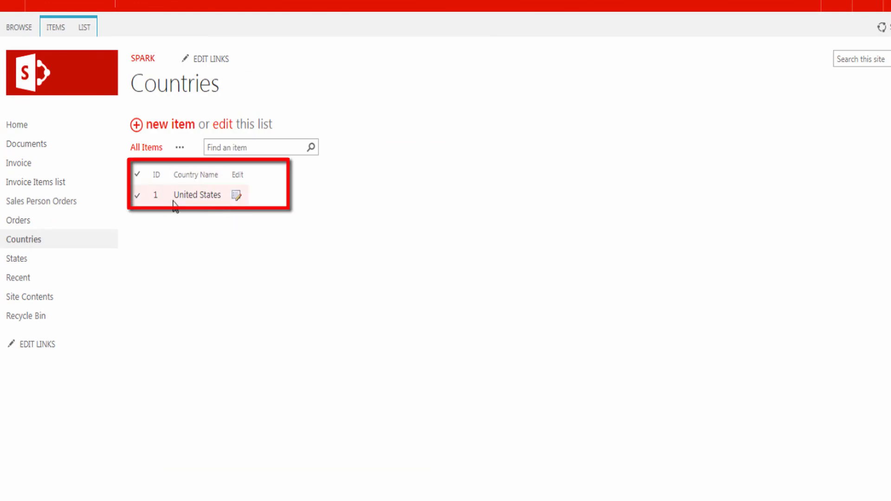
click(17, 259)
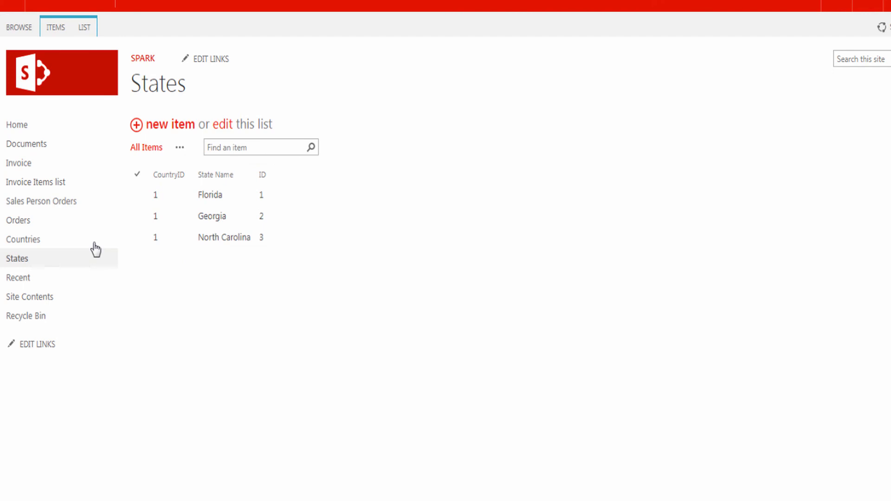
Edit the United States item so North Carolina reads North Carolina State, submit it, and check the States list
click(29, 240)
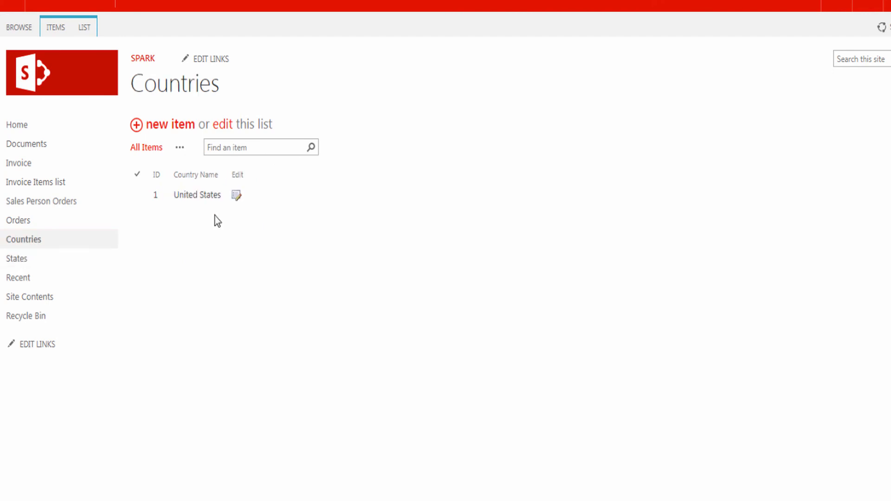
click(237, 196)
click(173, 392)
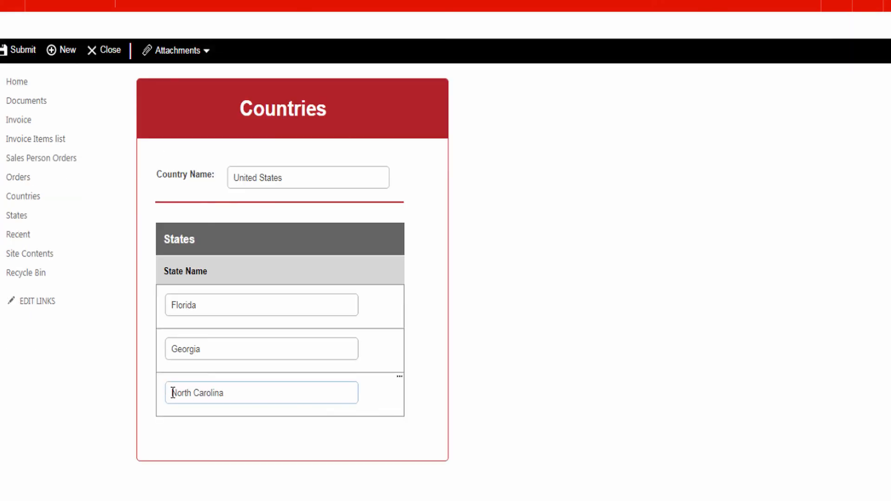
text(State)
click(24, 56)
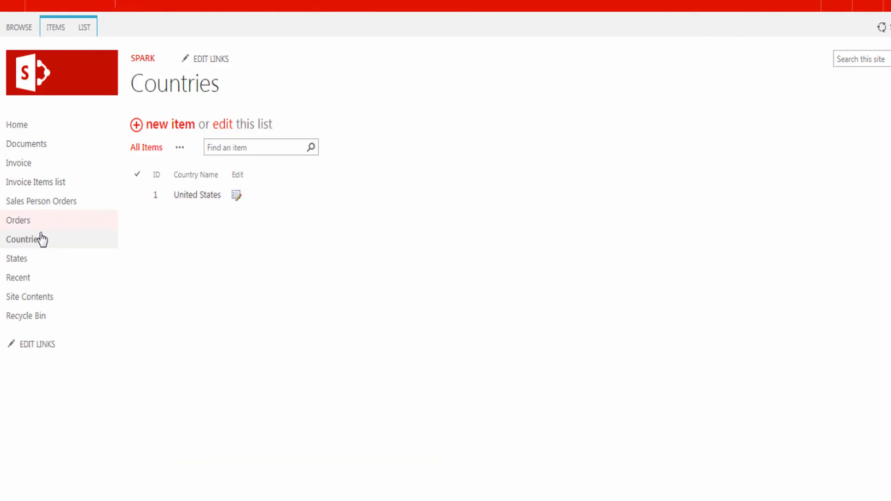
click(13, 261)
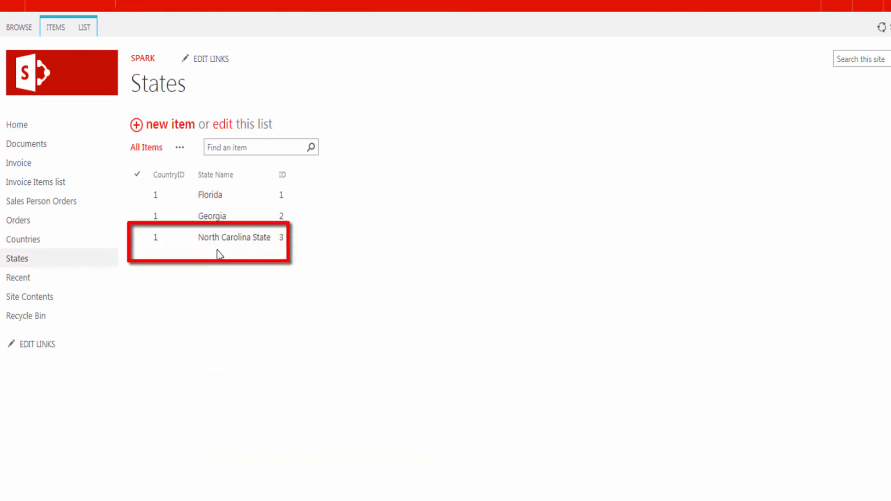
Delete the Georgia row from the United States item, submit the form, and check the States list
click(22, 242)
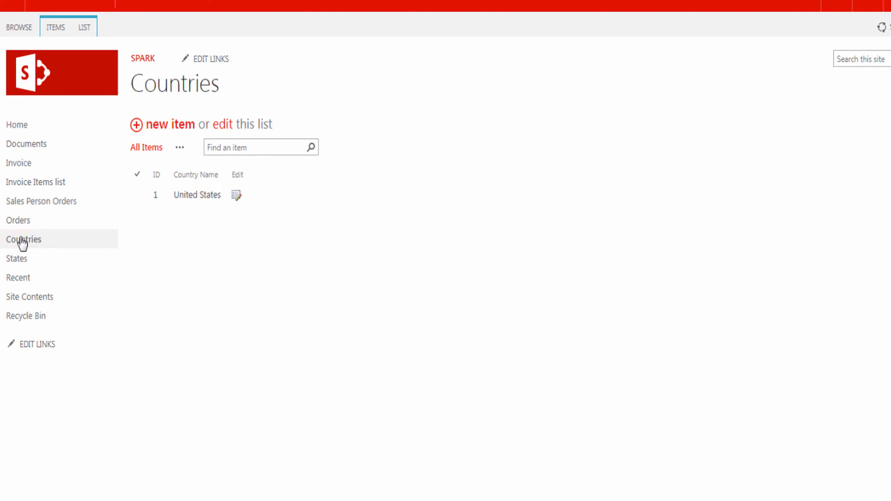
click(236, 196)
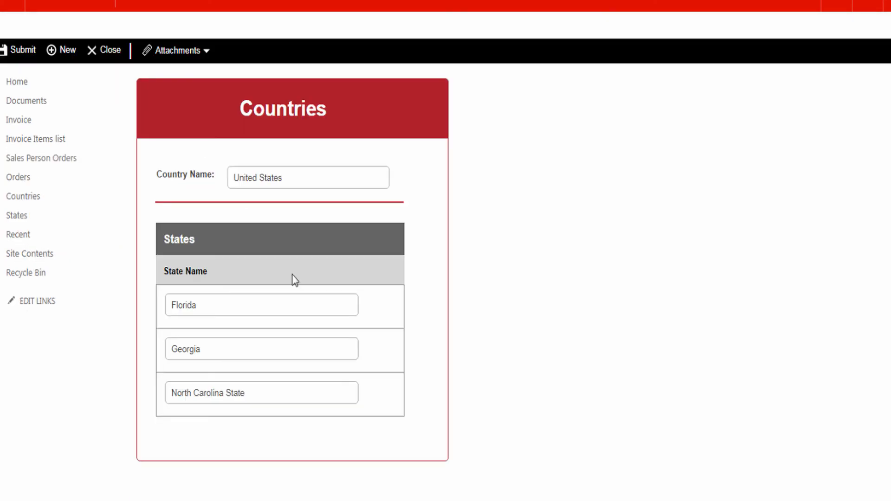
click(399, 332)
click(423, 358)
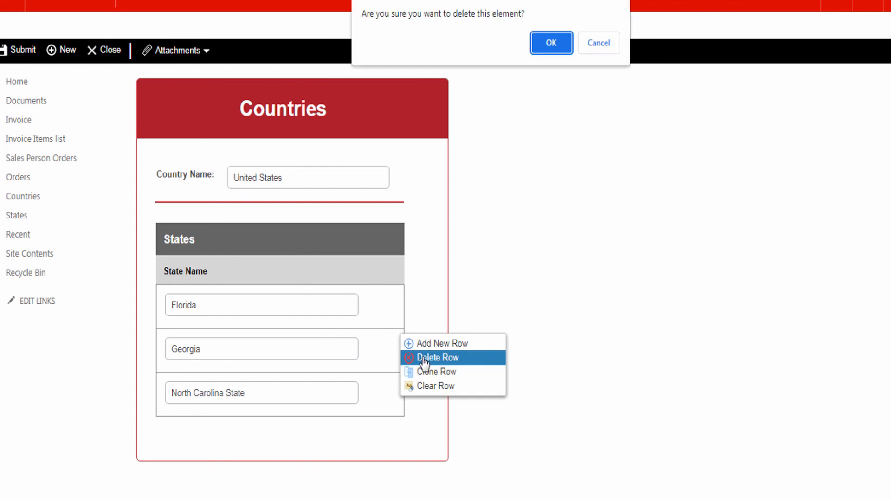
click(550, 46)
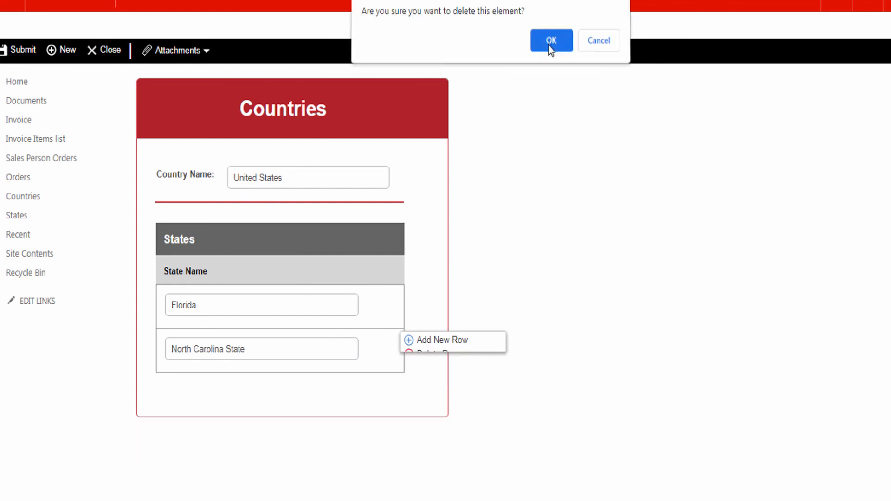
click(23, 56)
click(17, 260)
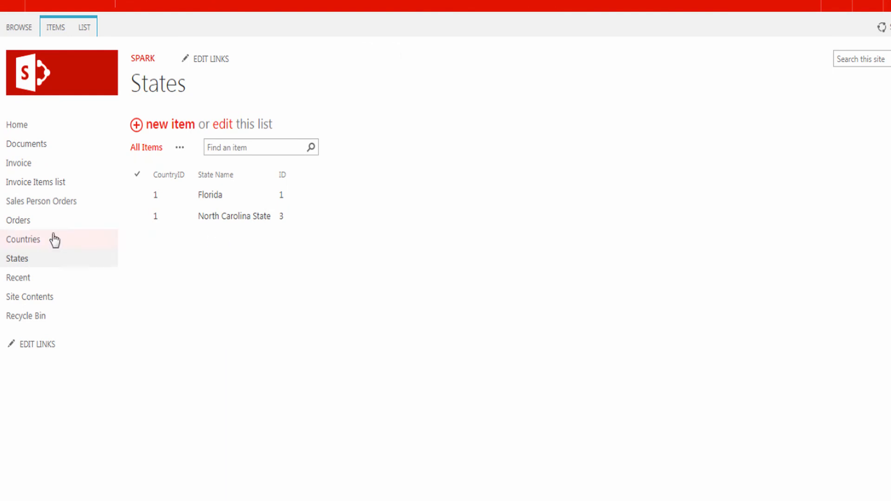
Reopen the United States item from the Countries list to check its state rows
click(46, 239)
click(215, 195)
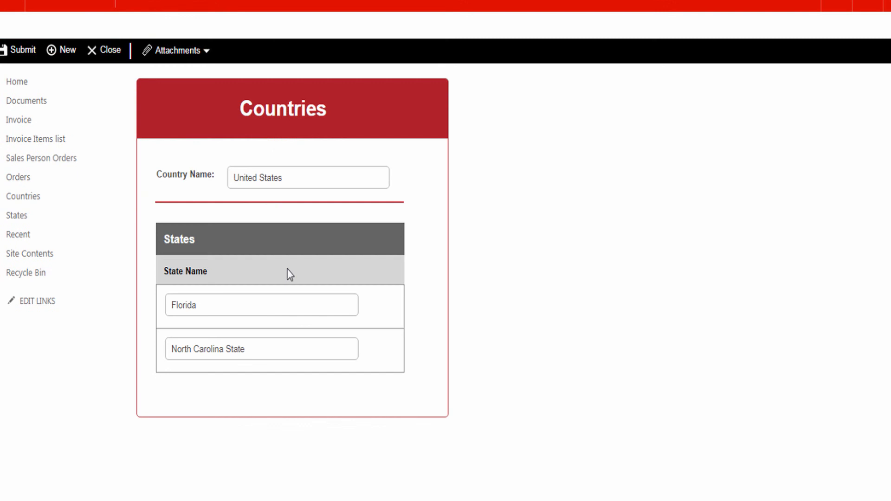